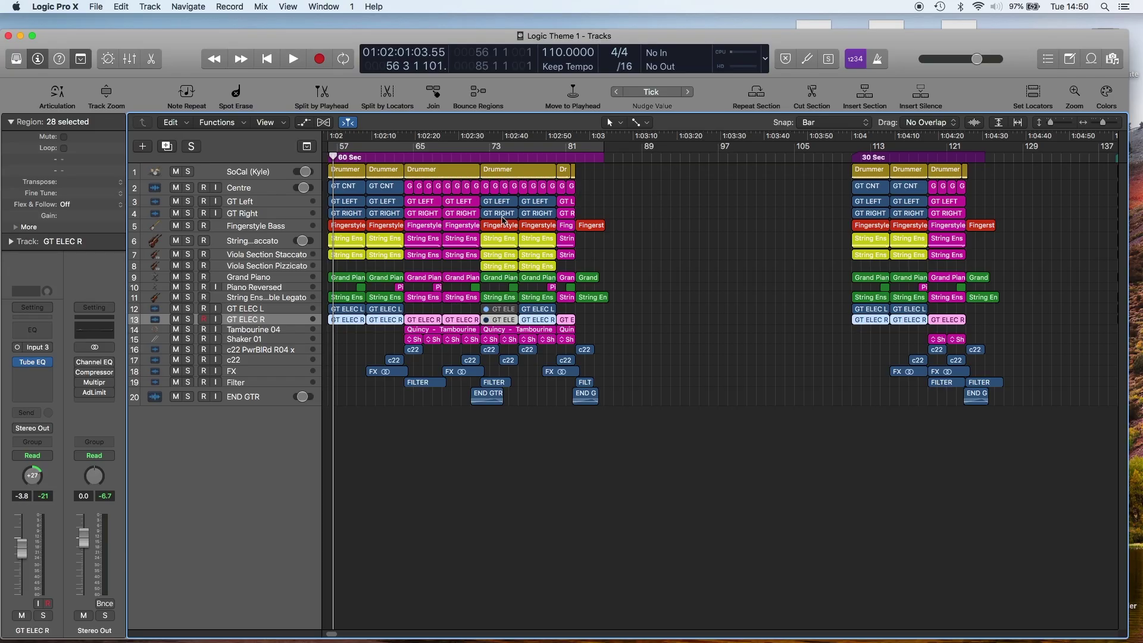
- Return the playhead to the song start, then zoom and scroll through the sections from Full Version to Loop
key("Return")
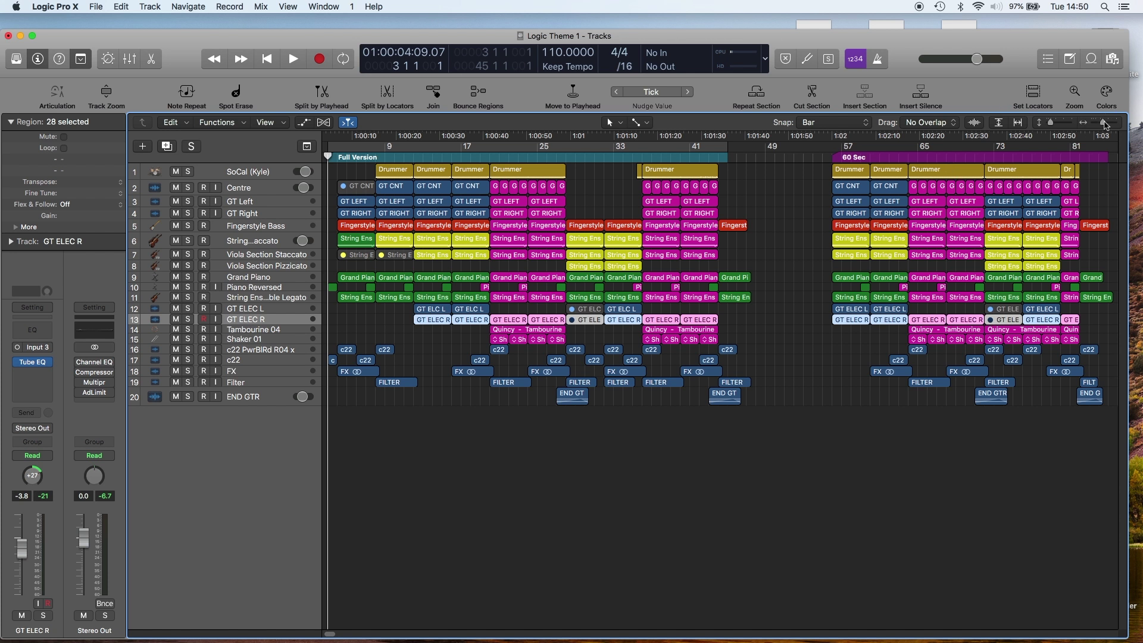
left_click_drag(1104, 124, 1102, 125)
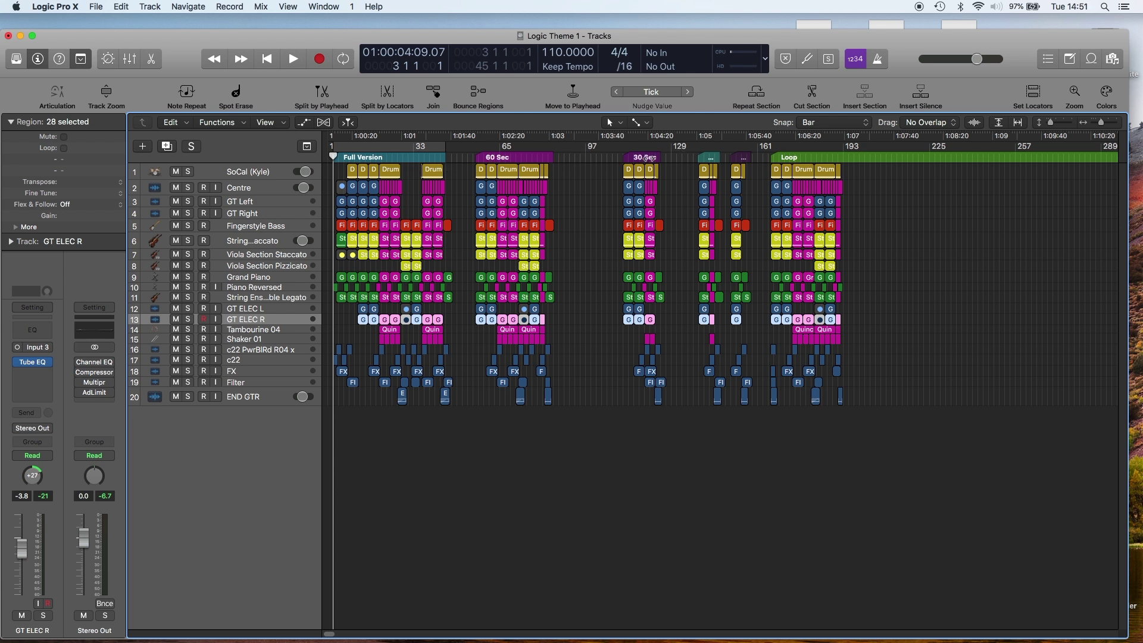
left_click_drag(1099, 124, 1106, 124)
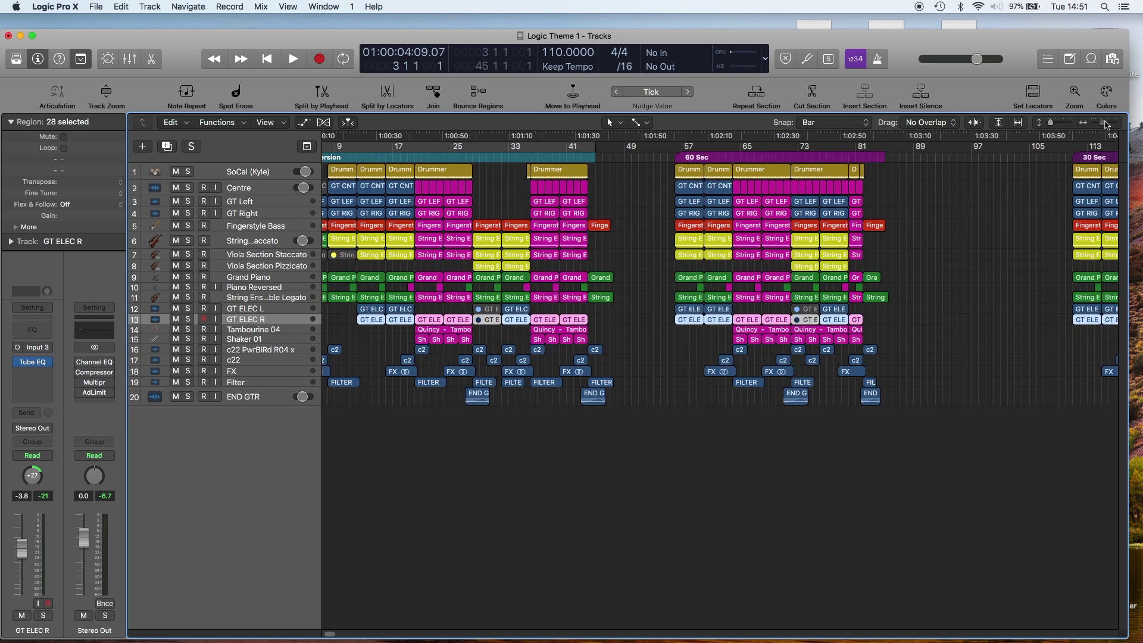
scroll(328, 635, "right", 10)
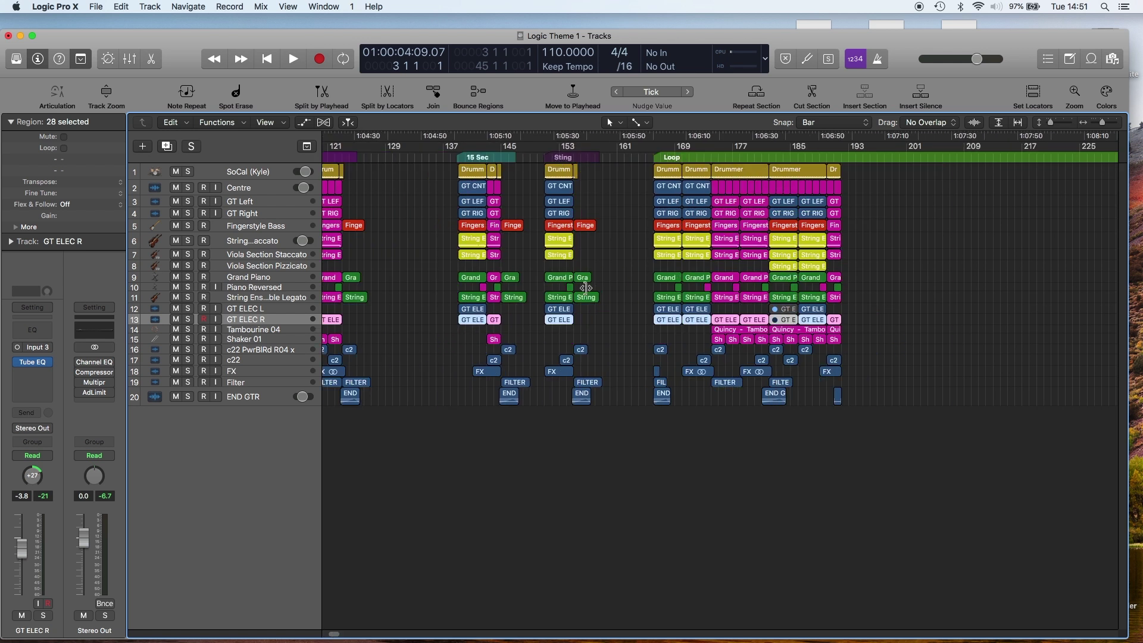
scroll(333, 636, "left", 3)
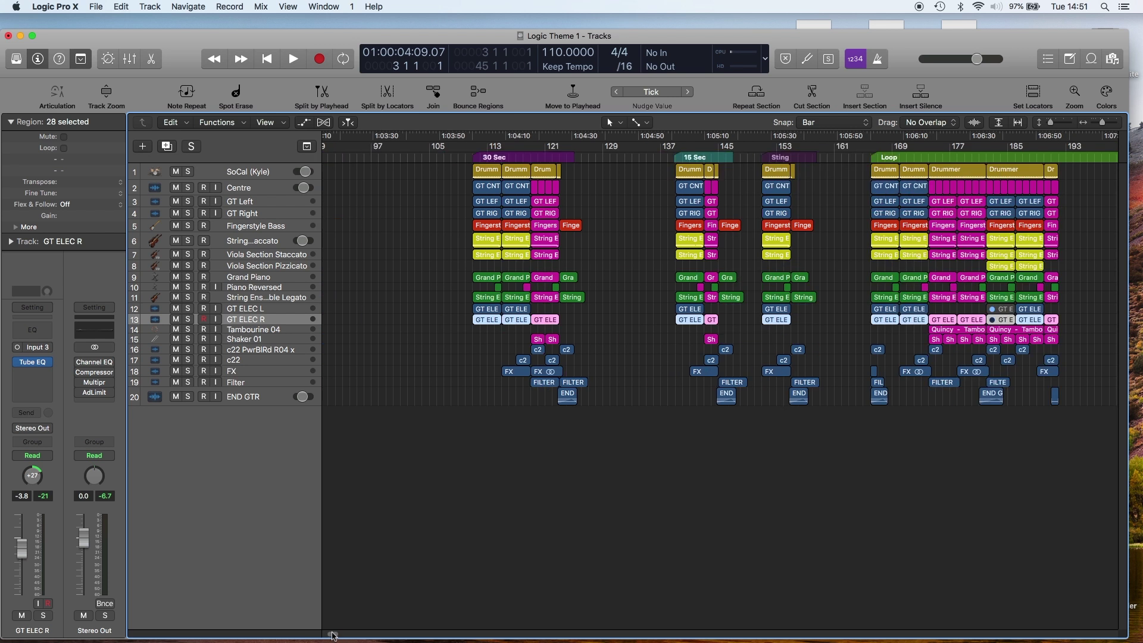
scroll(332, 636, "left", 3)
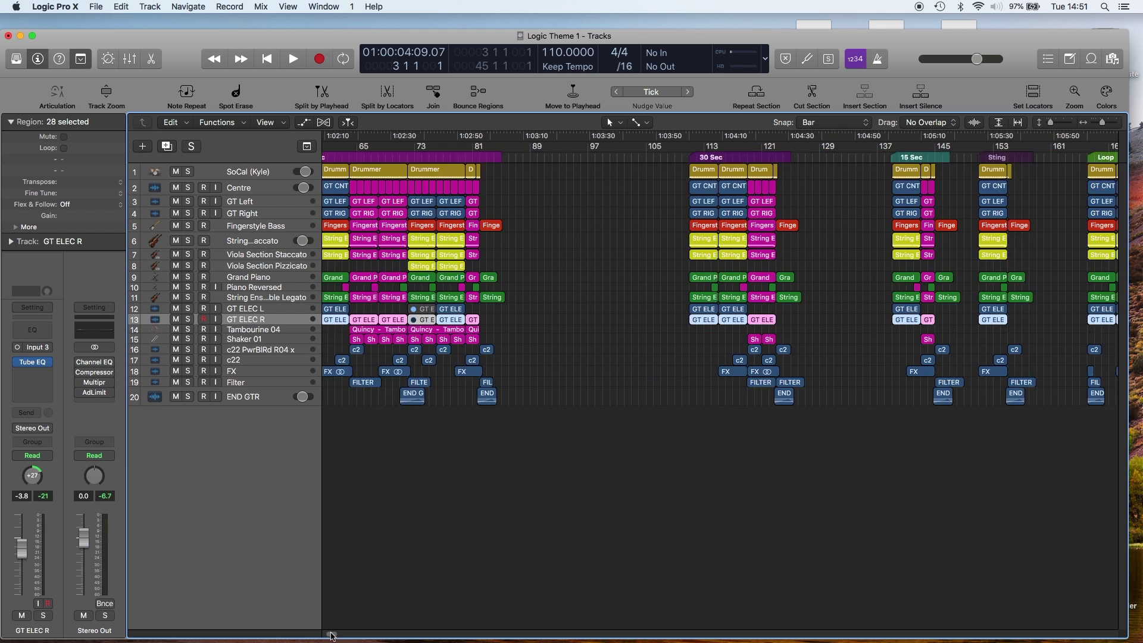
scroll(331, 636, "left", 2)
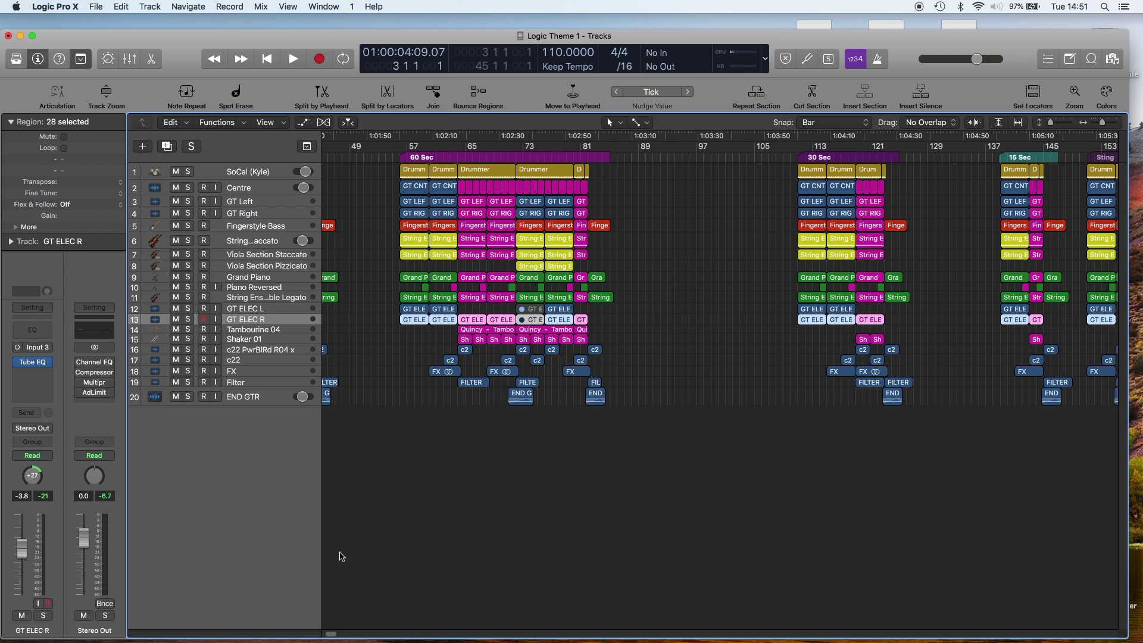
scroll(331, 636, "left", 5)
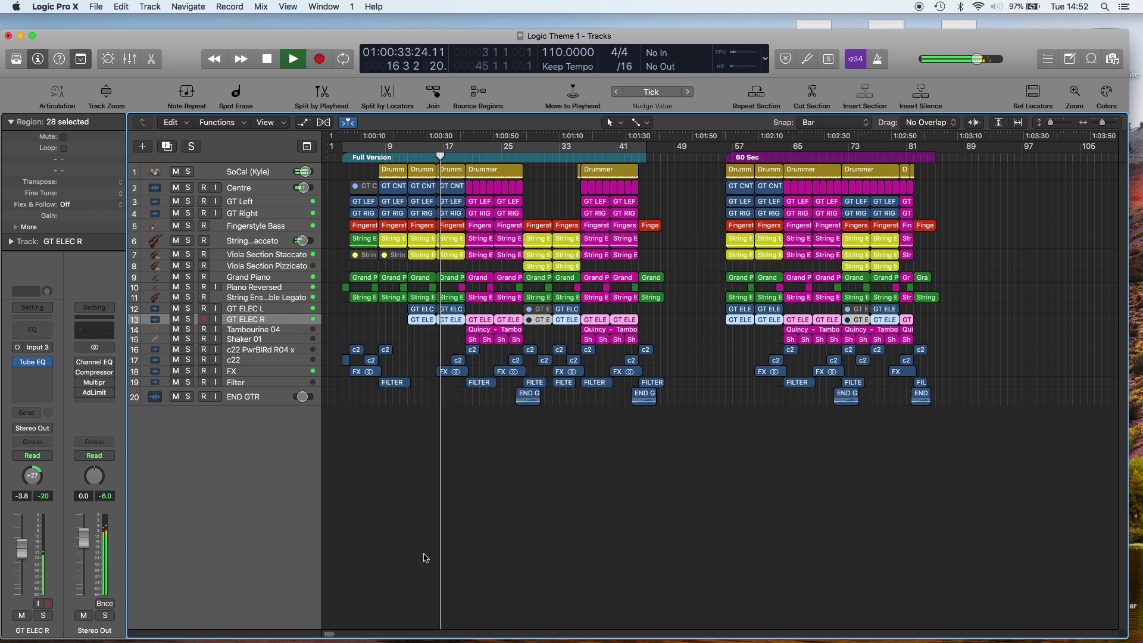
- Zoom the project window to fill the screen while the Full Version plays
double_click(428, 32)
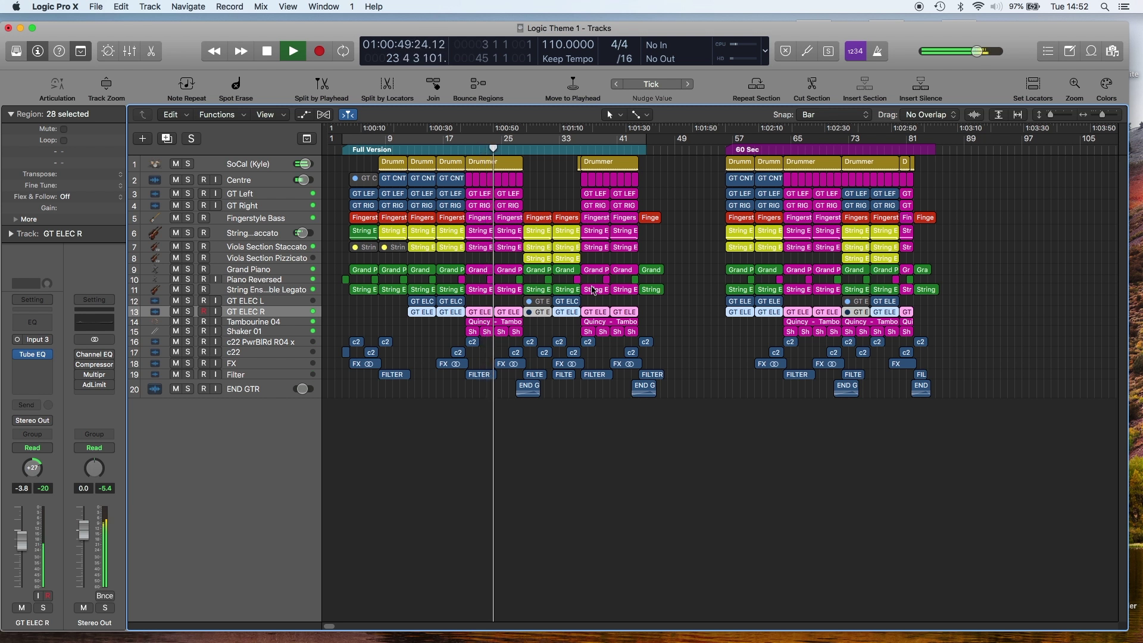
- Stop playback and jump the playhead to the 60 Sec marker at bar 57
key("space")
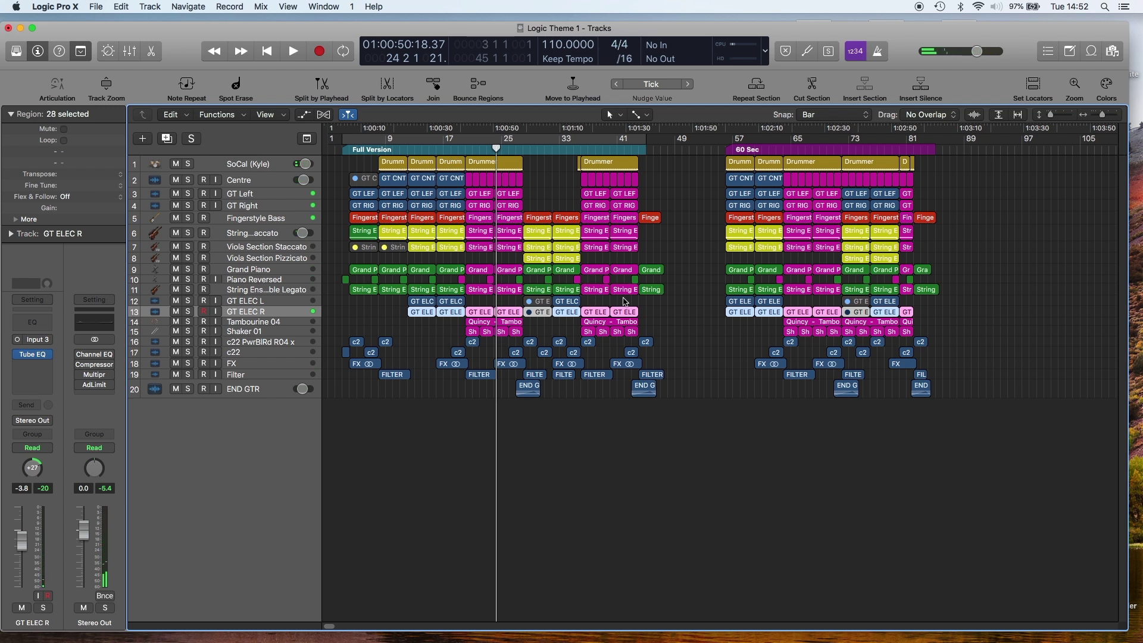
scroll(331, 627, "right", 5)
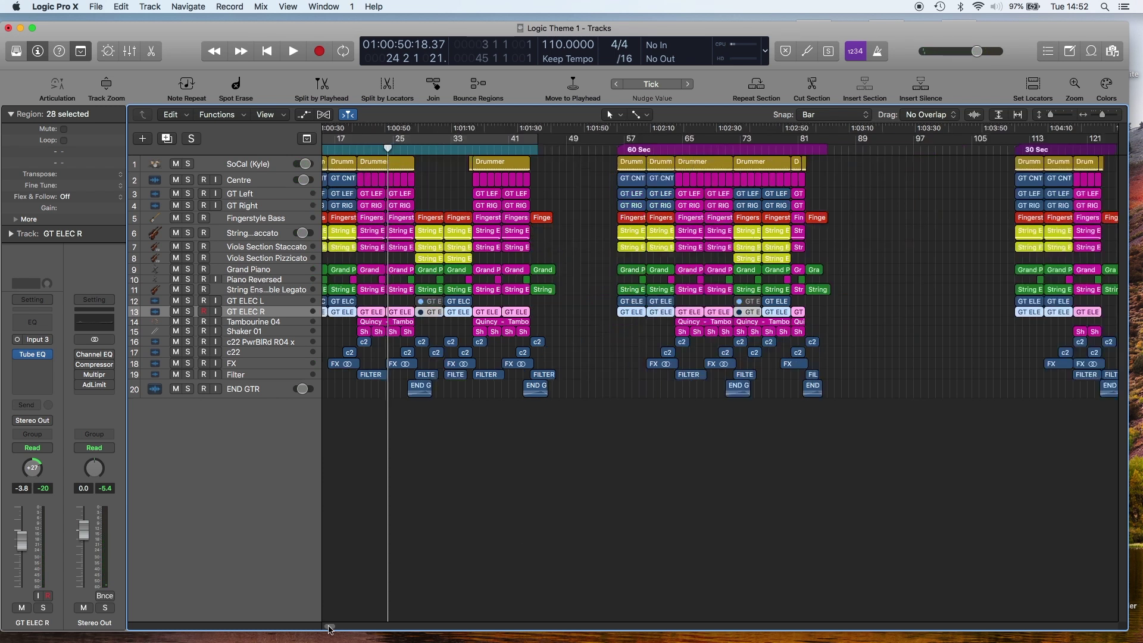
scroll(330, 628, "left", 5)
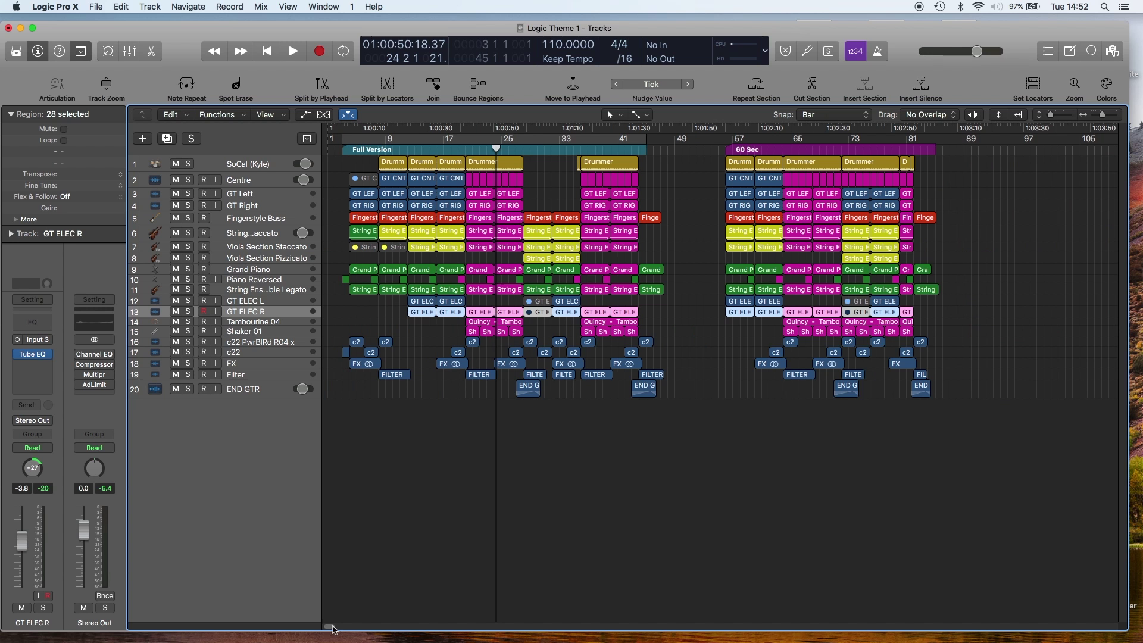
key("alt+period")
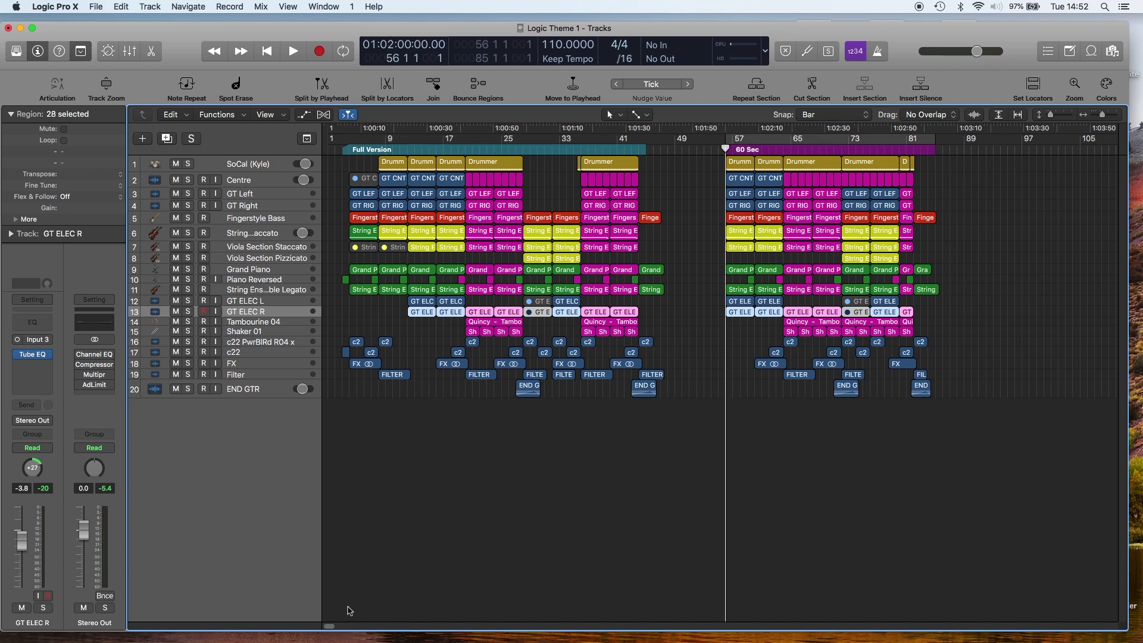
left_click_drag(332, 628, 335, 628)
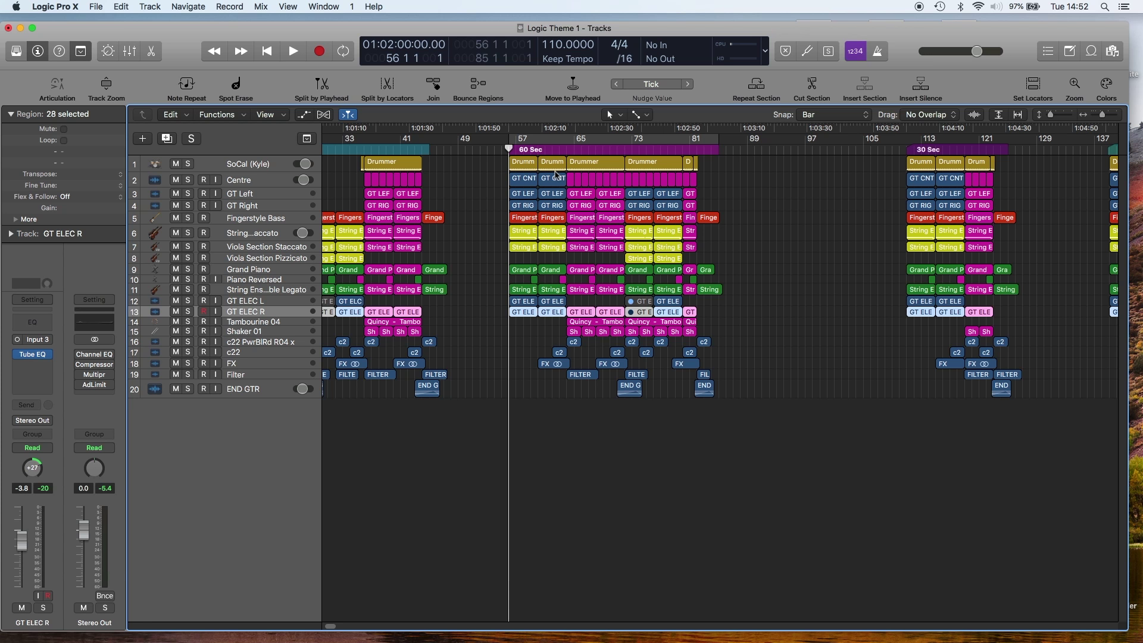
- Play the 60 Sec edit from its marker and stop around bar 65
key("space")
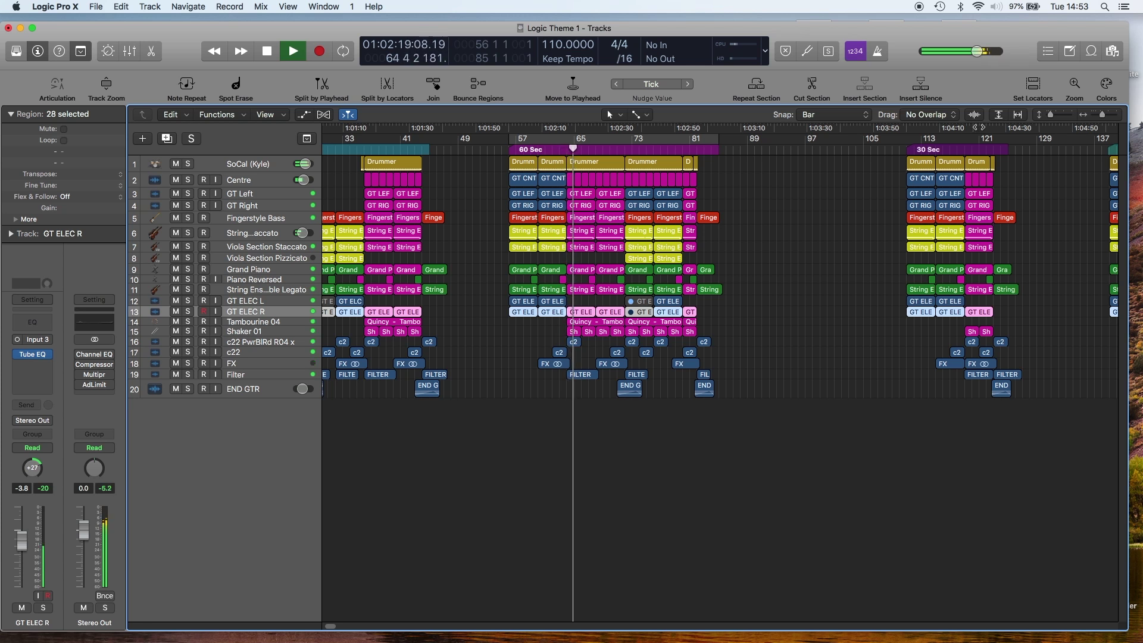
key("space")
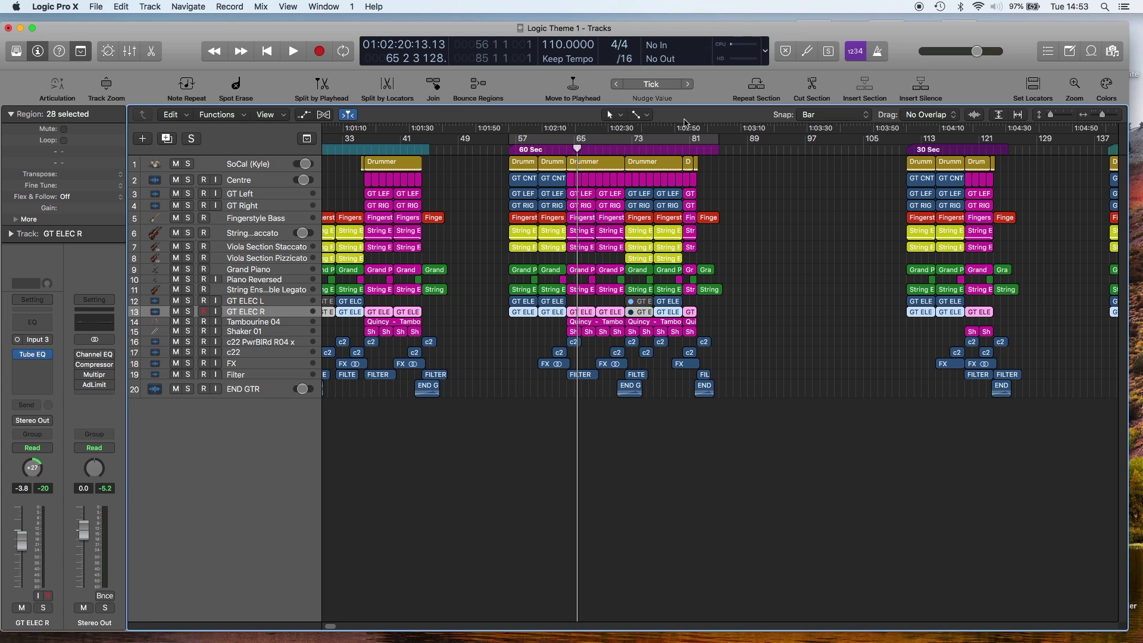
- Play the full track from bar 41 and stop around bar 45
left_click(678, 128)
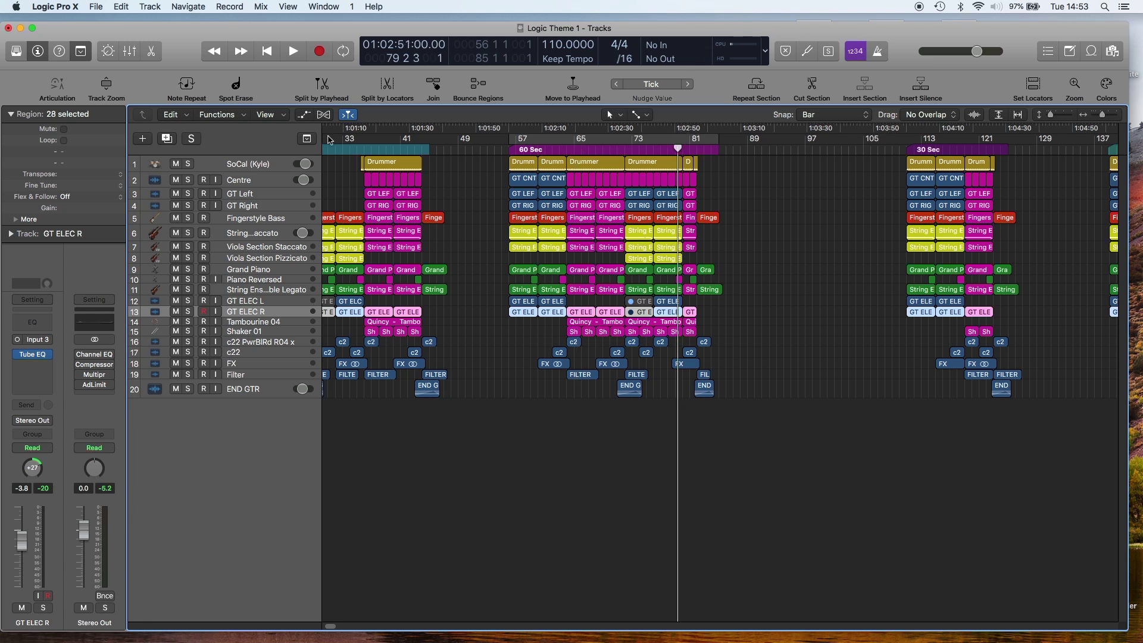
left_click(406, 128)
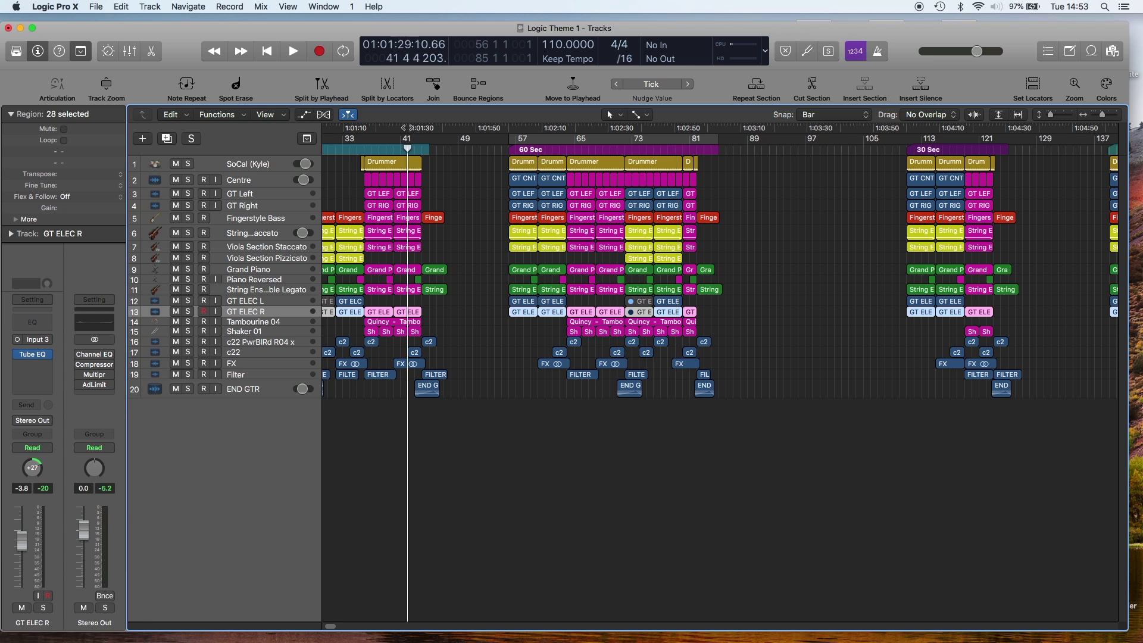
key("space")
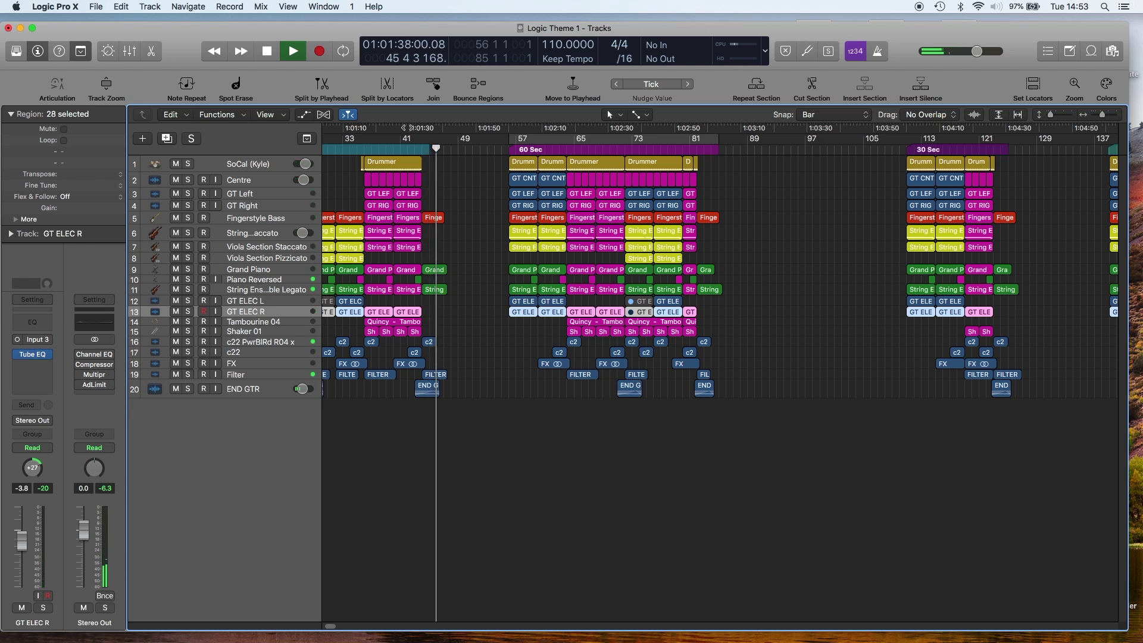
key("space")
- Play the 60 Sec ending from bar 80, then move the playhead to the 30 Sec start
left_click(686, 129)
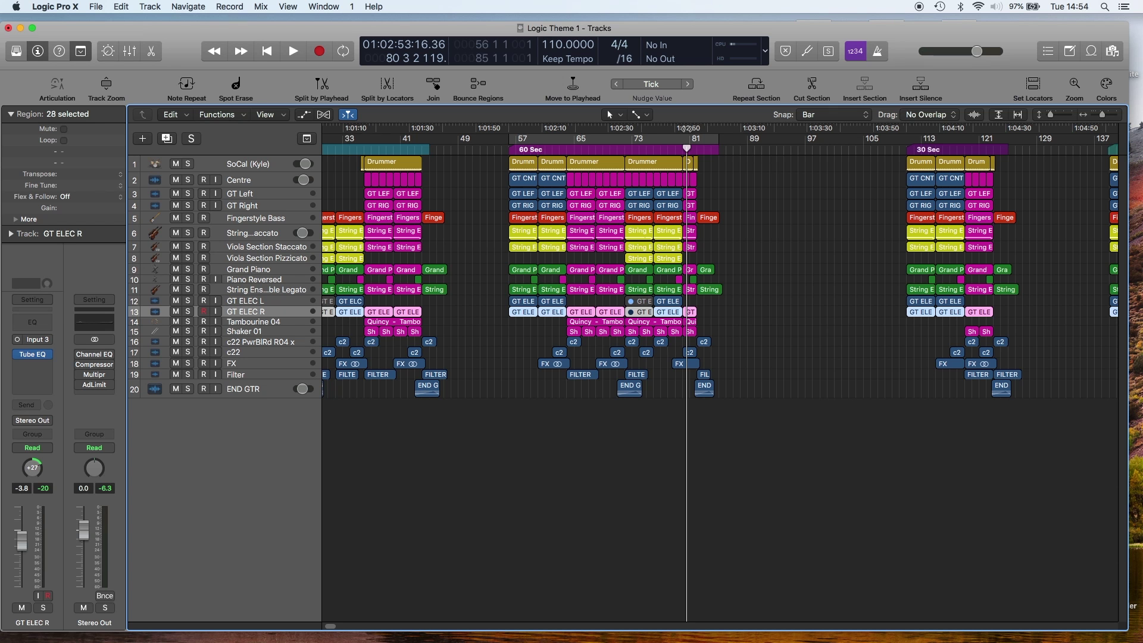
key("space")
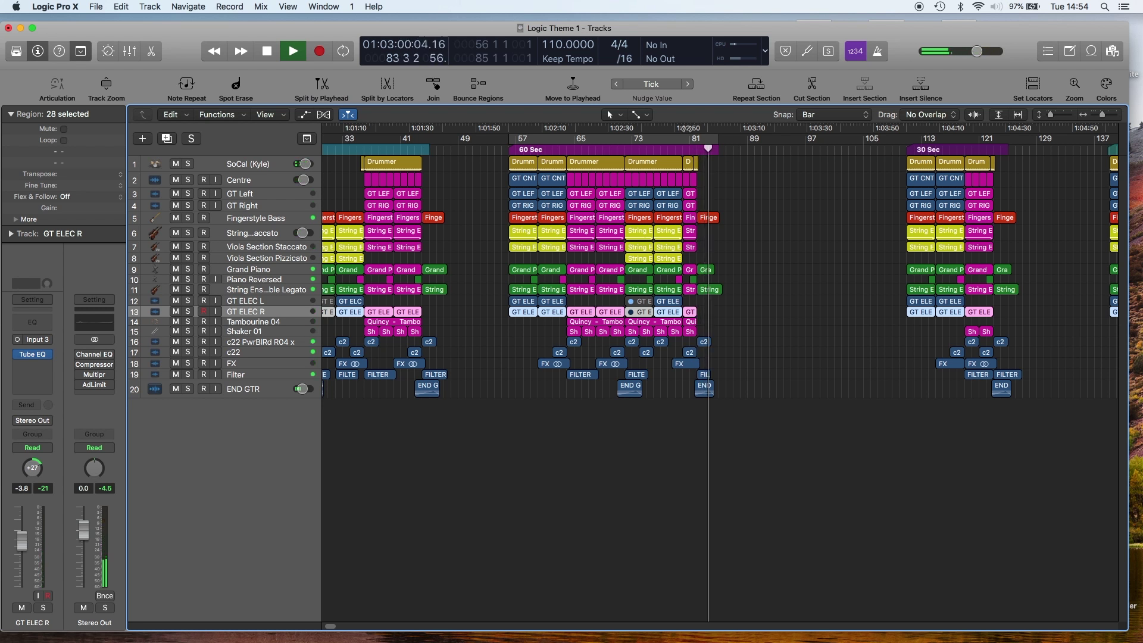
key("space")
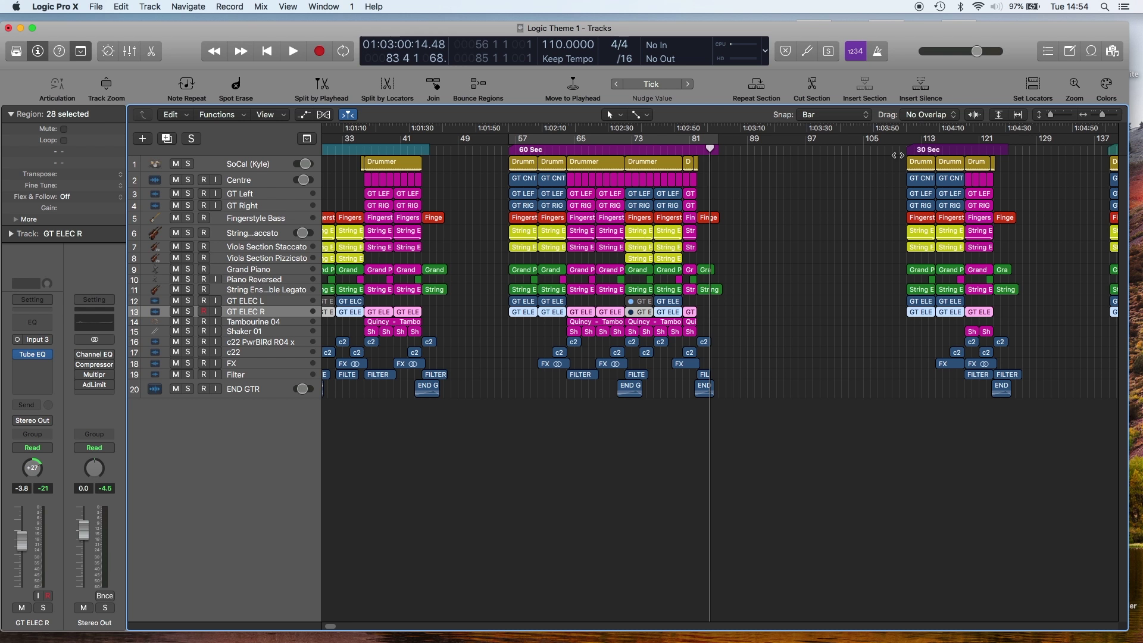
left_click(897, 156)
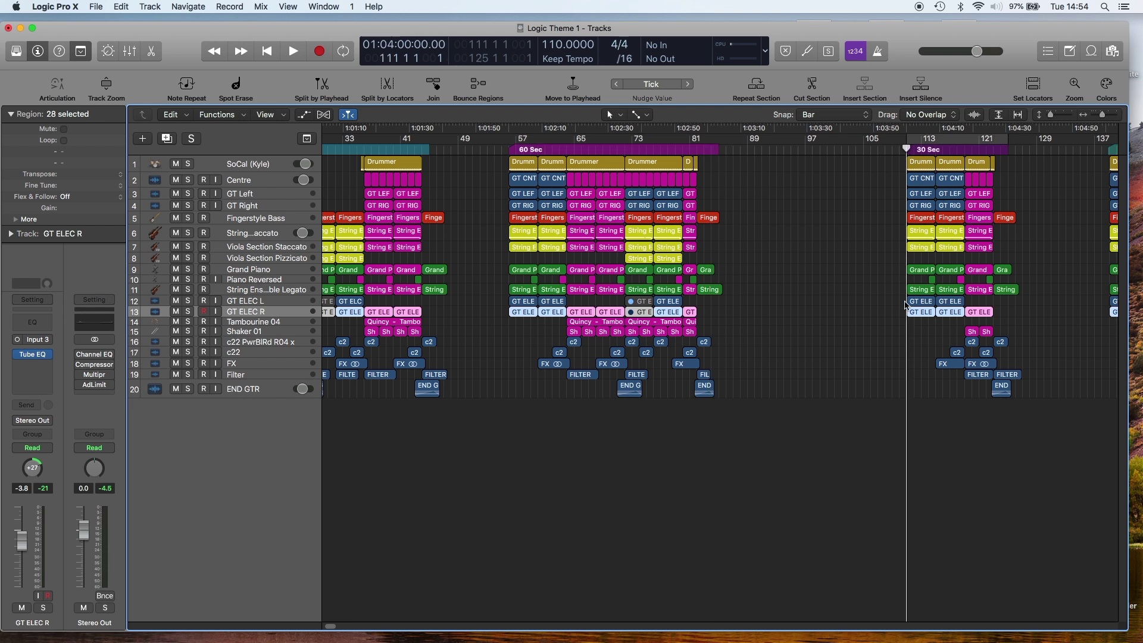
- Play the 30 Sec edit through its ending, stopping around bar 125
scroll(336, 627, "right", 5)
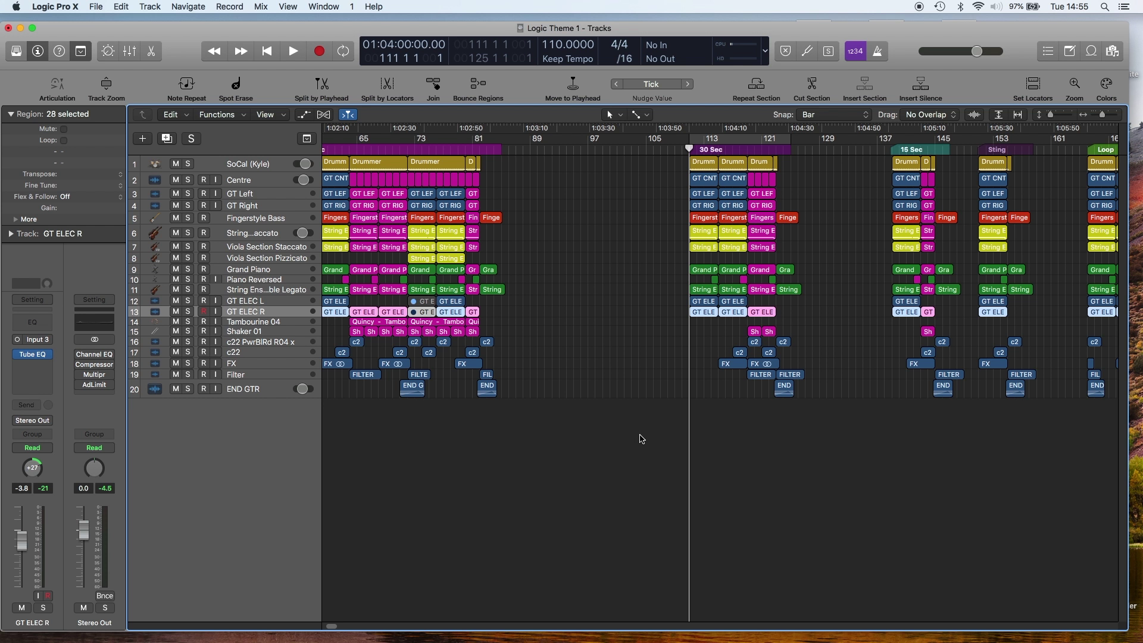
key("space")
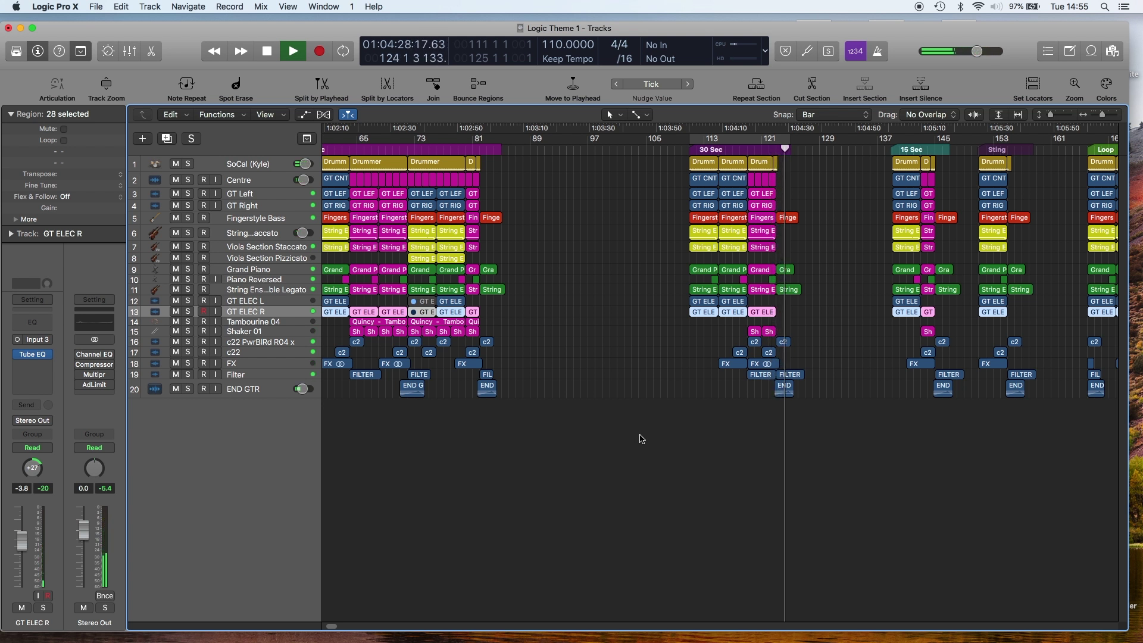
key("space")
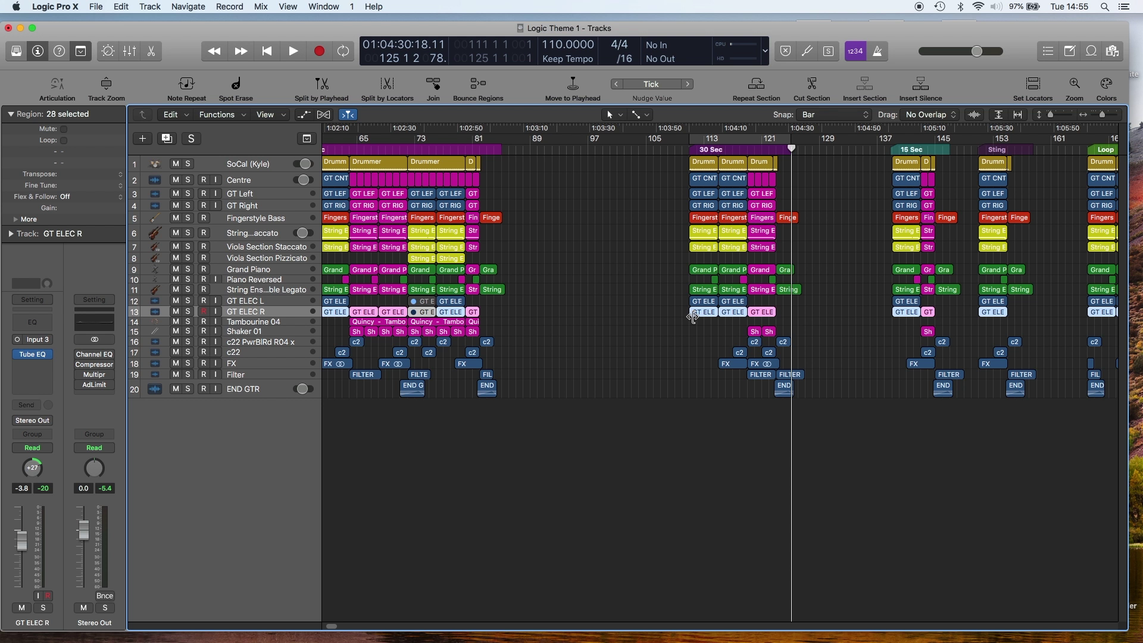
- Jump to and play the 15 Sec edit, then move to the Sting marker near bar 151
key("alt+period")
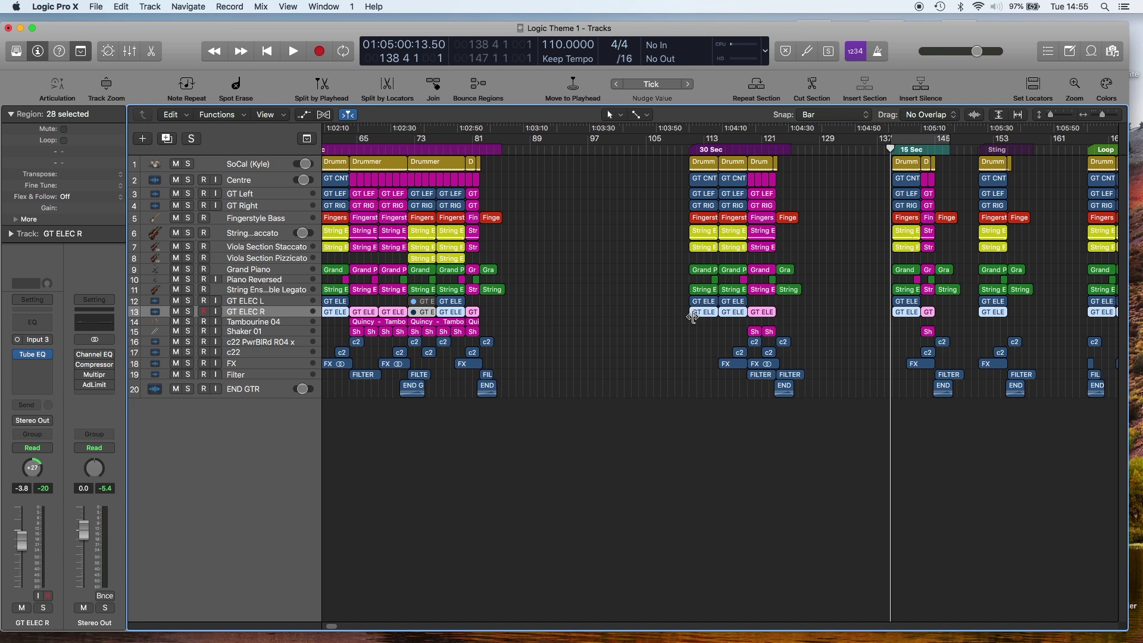
key("space")
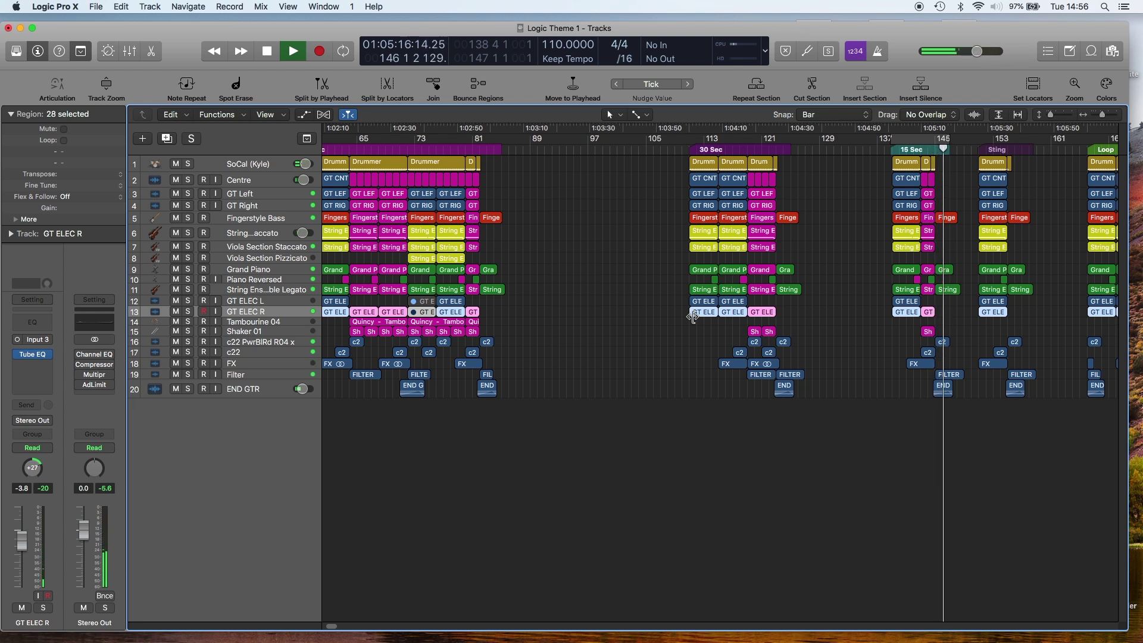
key("space")
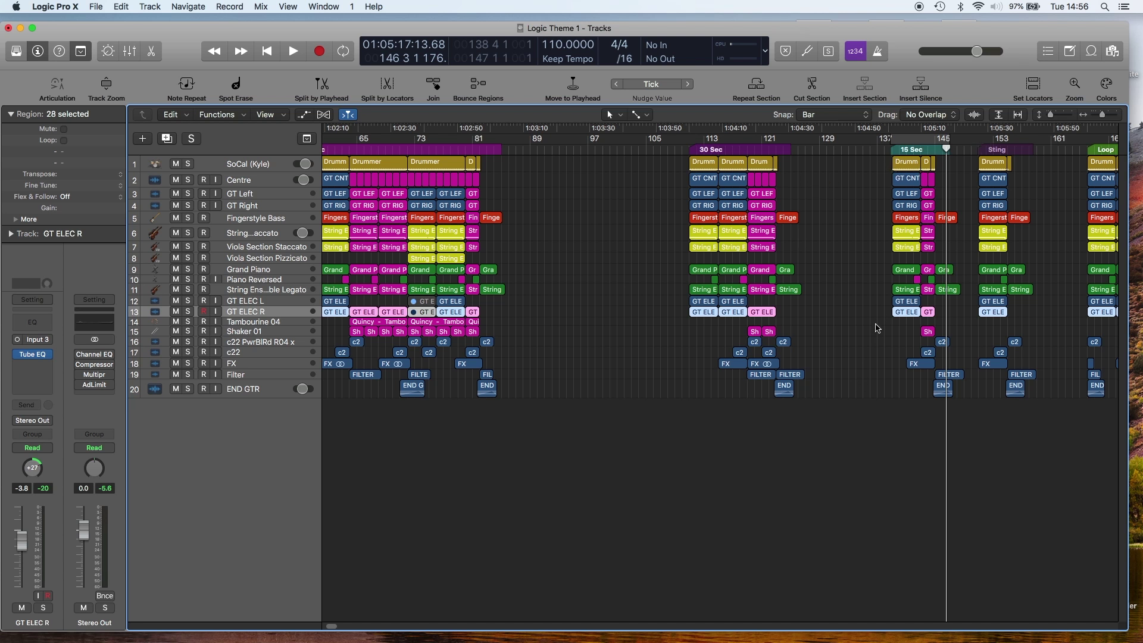
key("alt+period")
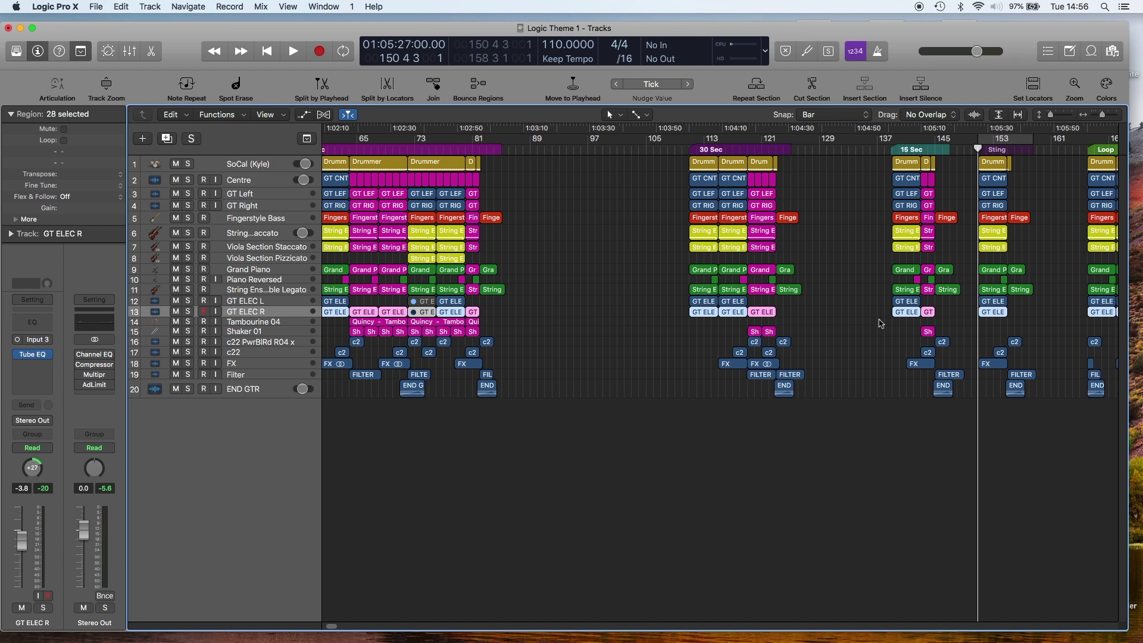
- Play the Sting from its marker and stop at its ending around bar 156
key("space")
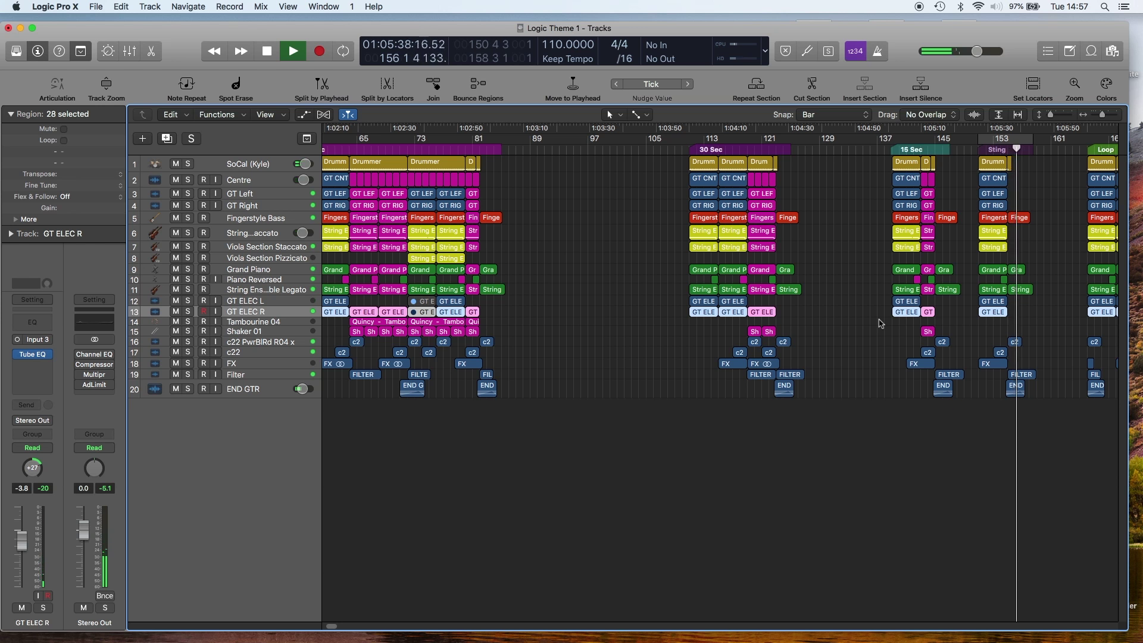
key("space")
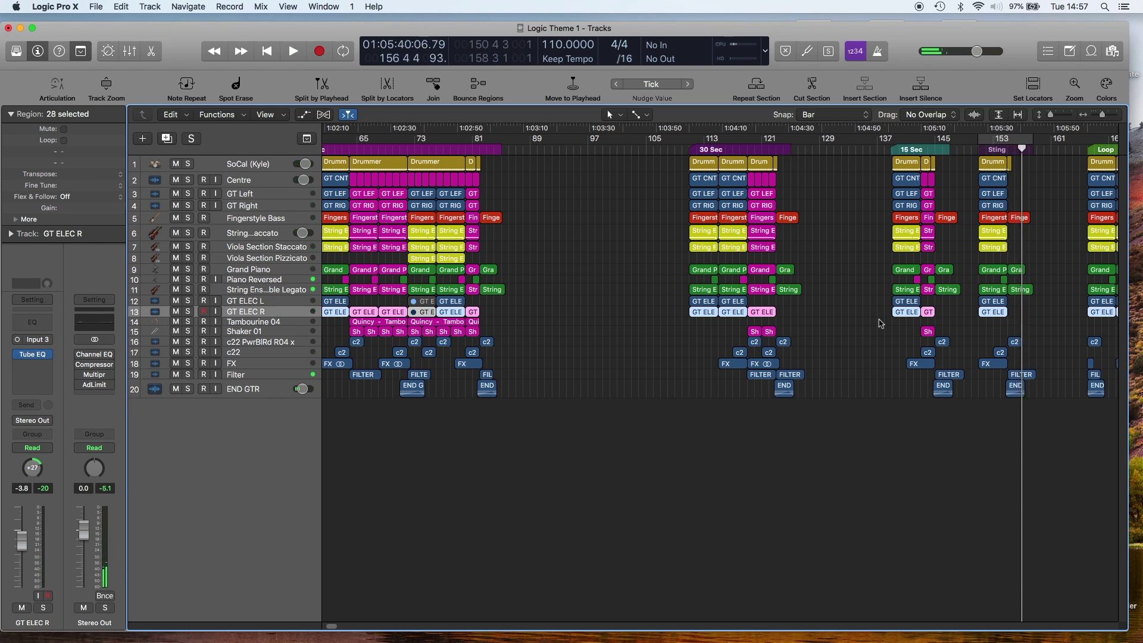